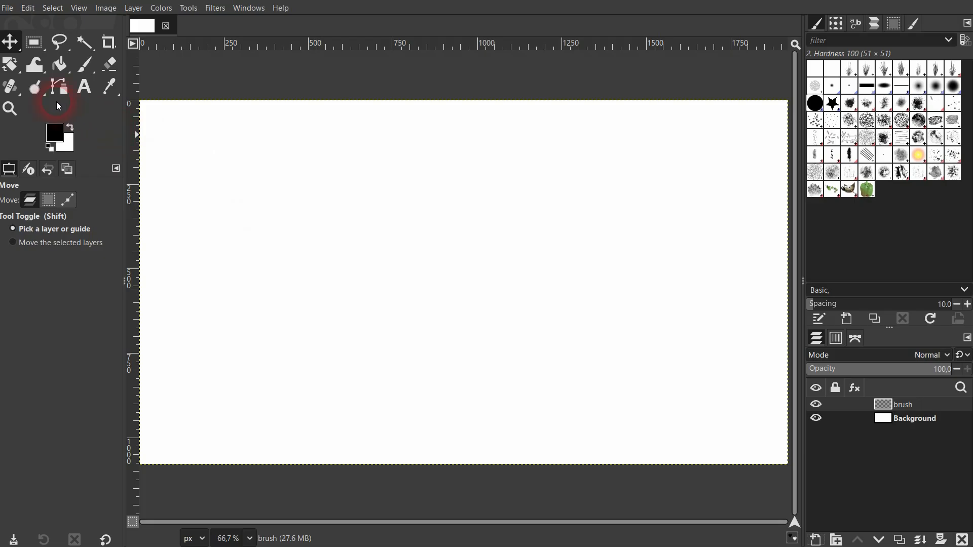
# Choose the Paintbrush with the Hardness 025 brush and paint a looping spiral stroke on the brush layer
pyautogui.click(87, 61)
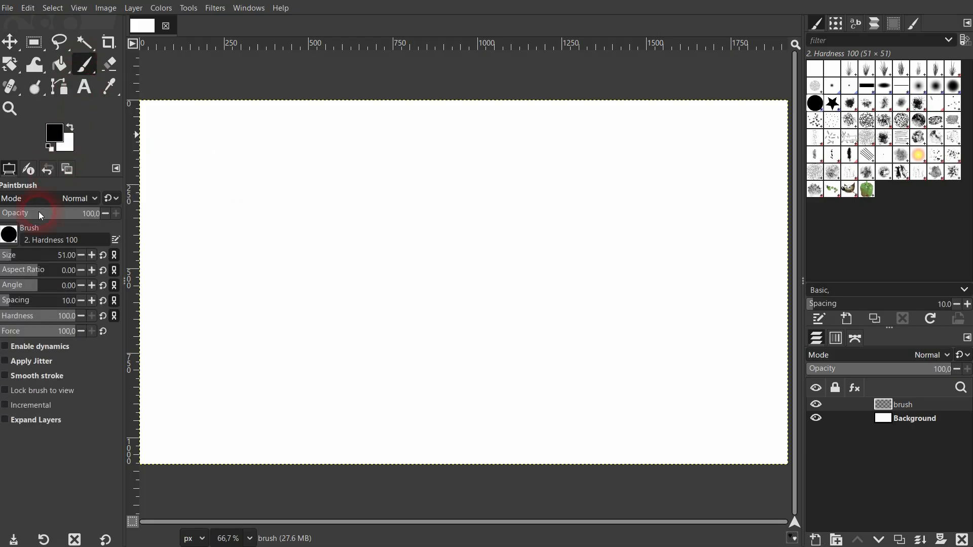
pyautogui.click(6, 240)
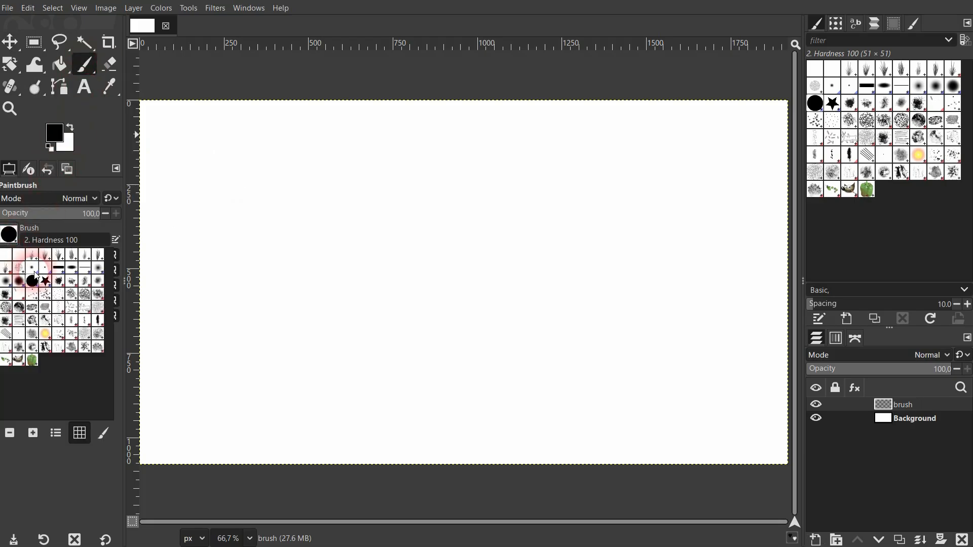
pyautogui.doubleClick(96, 268)
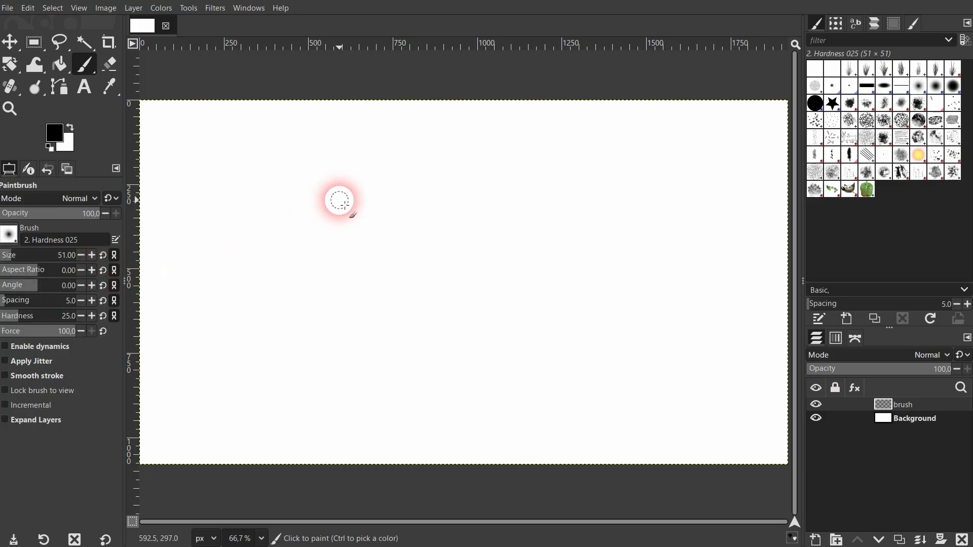
pyautogui.moveTo(337, 195)
pyautogui.mouseDown()
pyautogui.moveTo(288, 220)
pyautogui.moveTo(289, 232)
pyautogui.moveTo(305, 239)
pyautogui.moveTo(358, 222)
pyautogui.moveTo(407, 242)
pyautogui.moveTo(311, 275)
pyautogui.moveTo(345, 294)
pyautogui.moveTo(467, 263)
pyautogui.moveTo(485, 186)
pyautogui.moveTo(364, 154)
pyautogui.moveTo(302, 168)
pyautogui.moveTo(267, 197)
pyautogui.mouseUp()
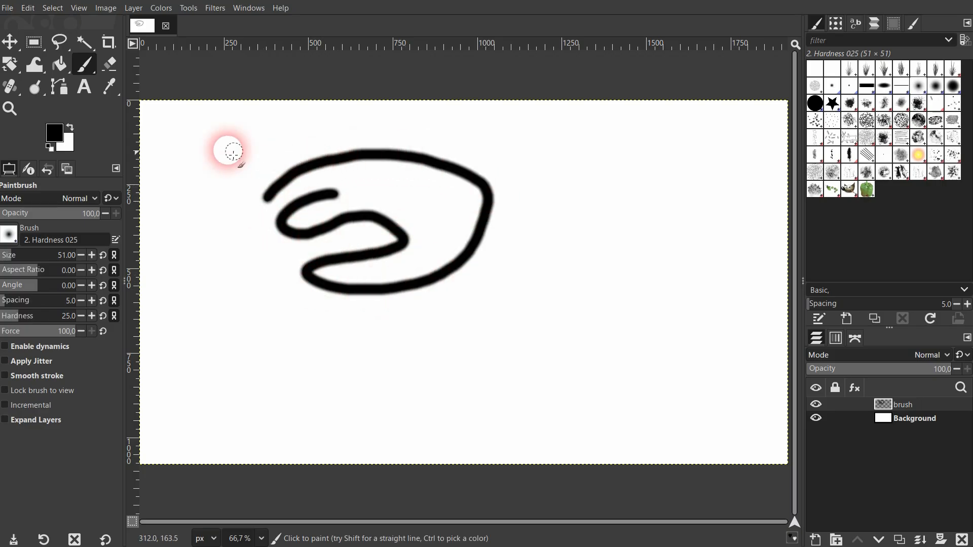
# Hide the Background layer and copy the brush layer to the clipboard
pyautogui.click(10, 42)
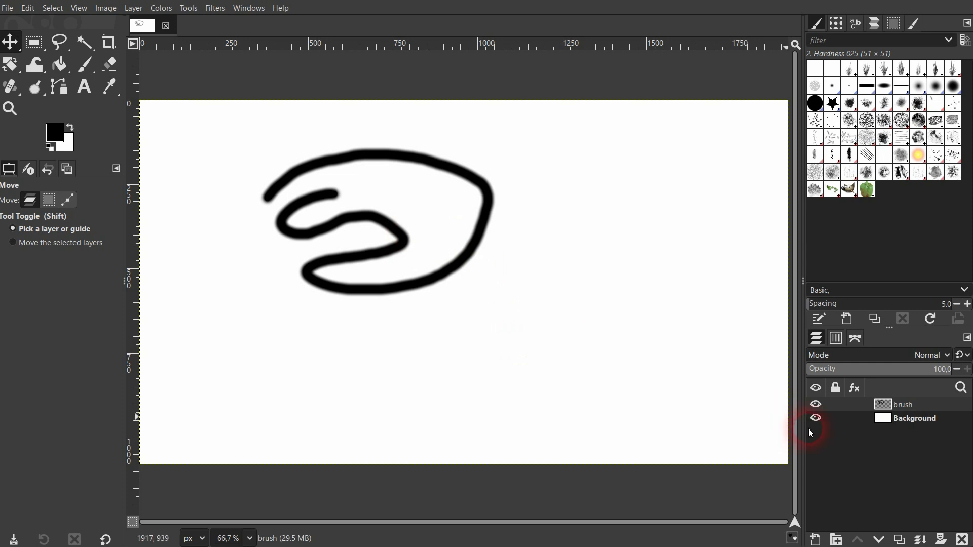
pyautogui.click(816, 417)
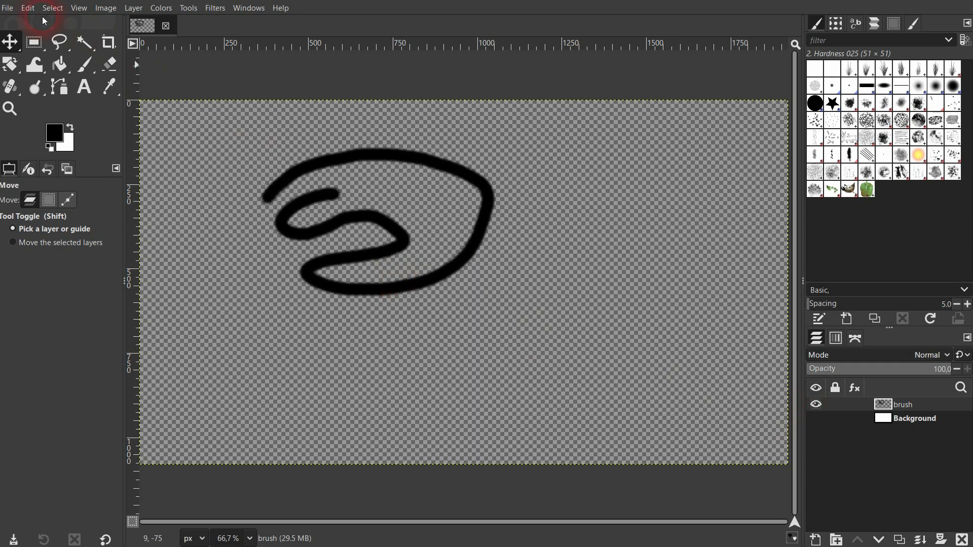
pyautogui.click(28, 9)
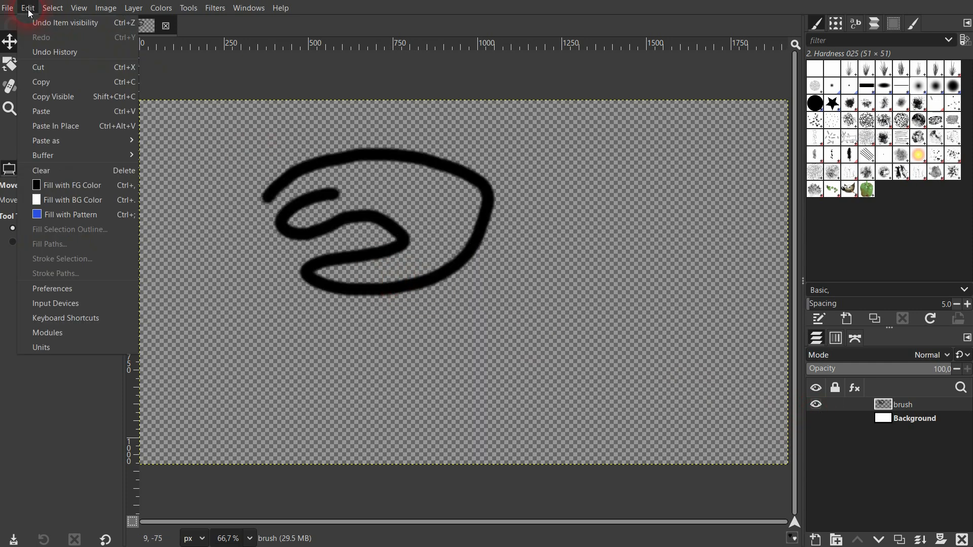
pyautogui.click(56, 82)
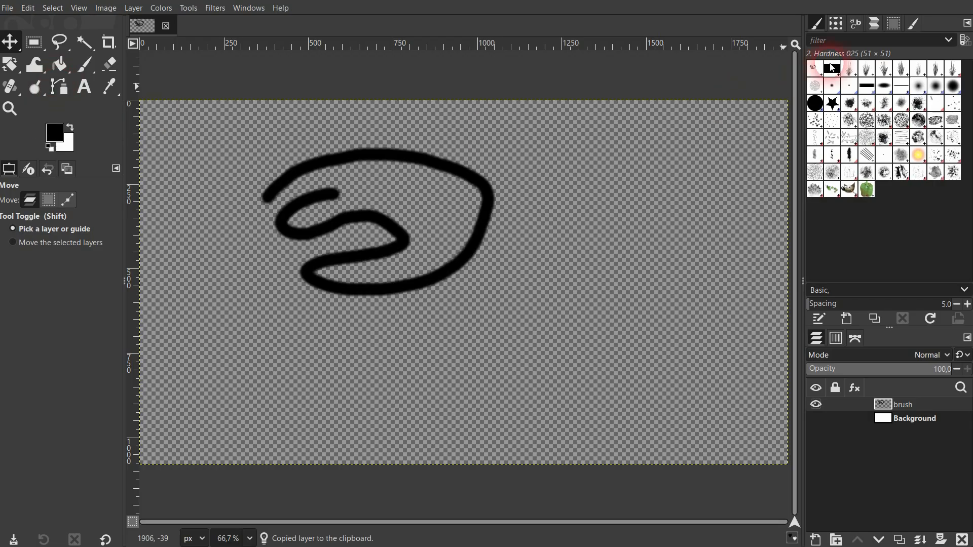
pyautogui.click(815, 26)
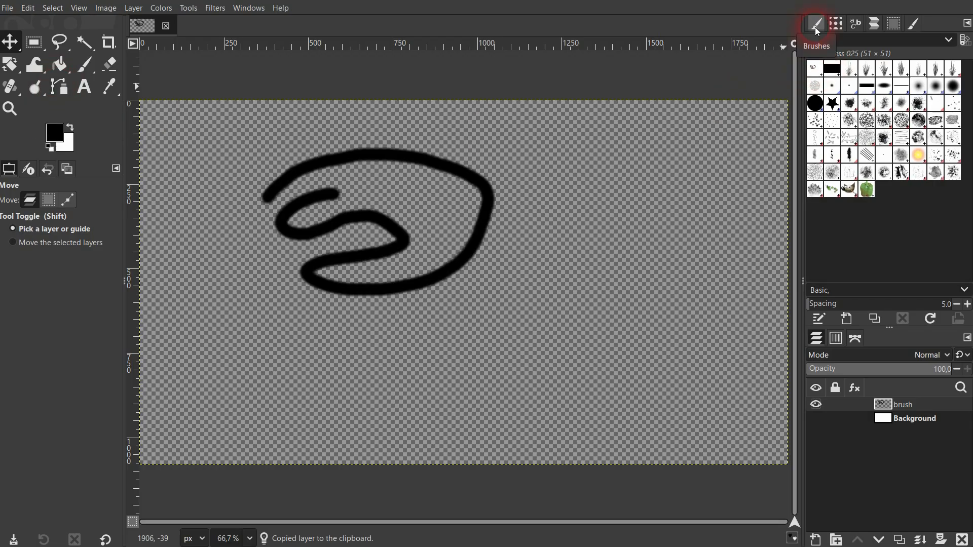
pyautogui.click(263, 9)
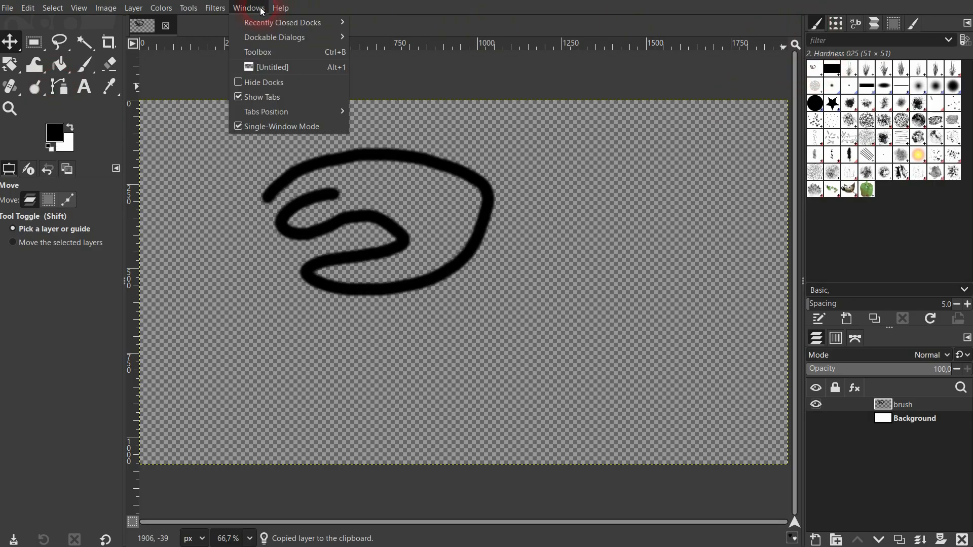
pyautogui.moveTo(281, 40)
pyautogui.click(400, 100)
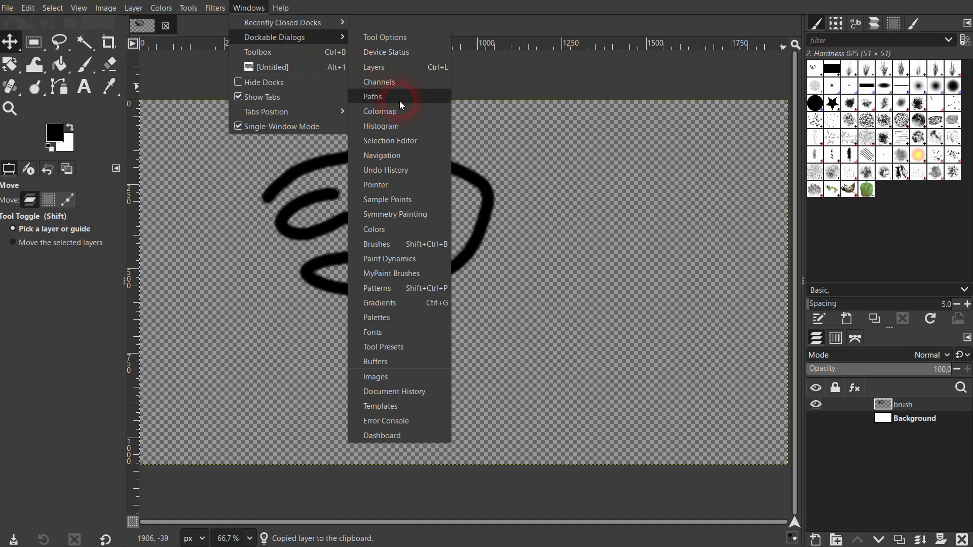
pyautogui.click(387, 244)
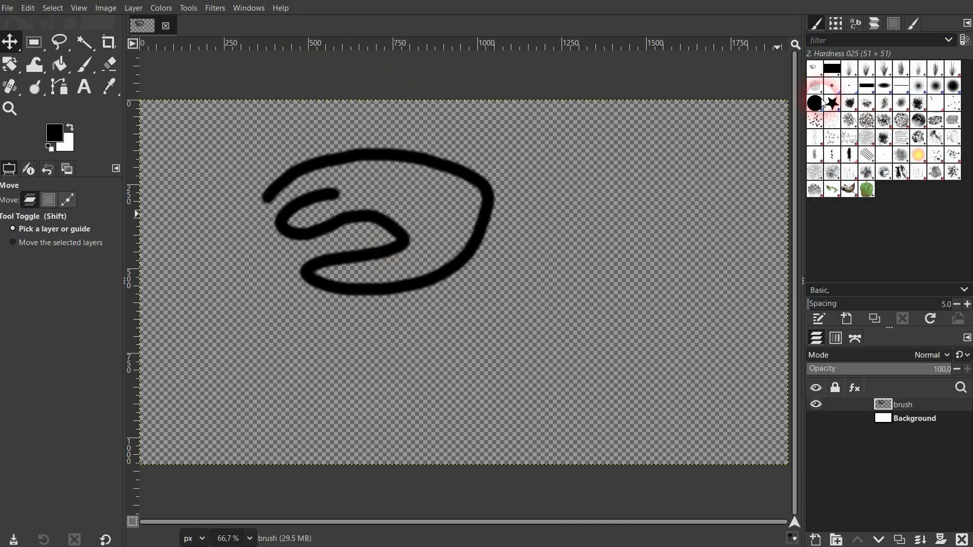
pyautogui.click(817, 74)
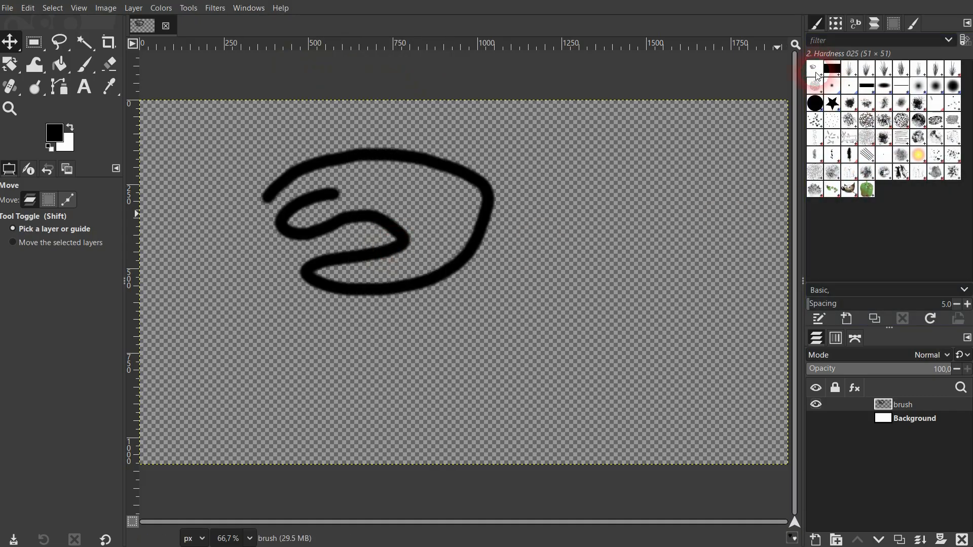
# Paste the clipboard as a new brush and name it Tut Brush 1
pyautogui.click(28, 8)
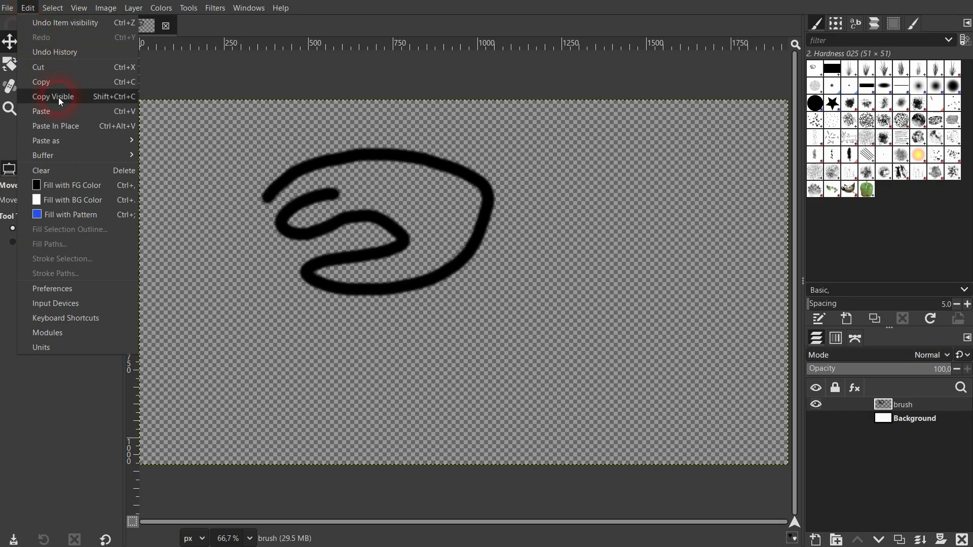
pyautogui.click(79, 147)
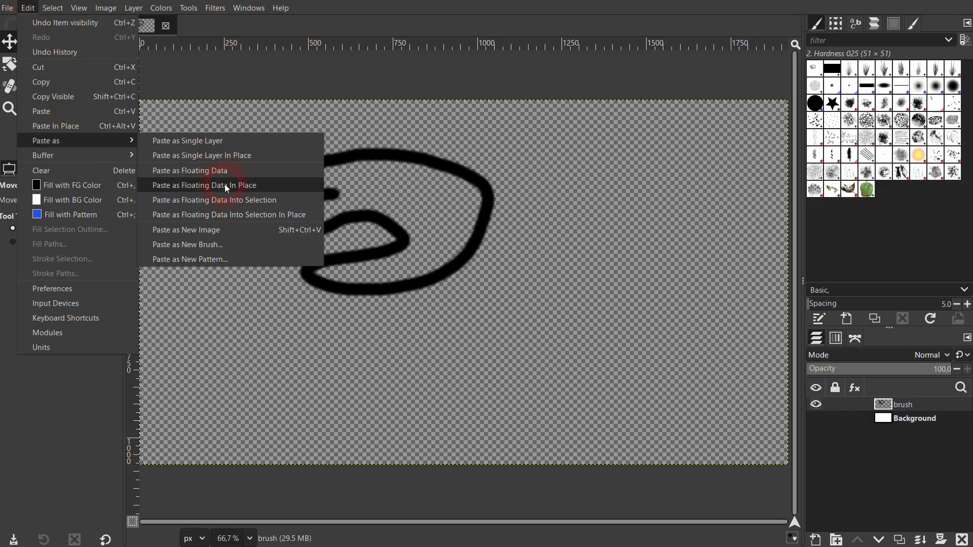
pyautogui.click(212, 245)
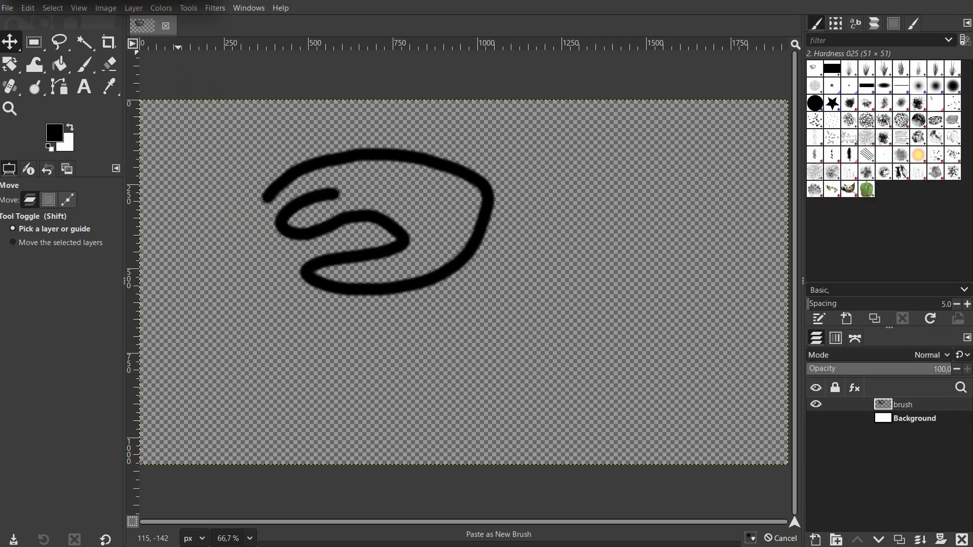
pyautogui.moveTo(122, 0)
pyautogui.mouseDown()
pyautogui.moveTo(263, 0)
pyautogui.moveTo(620, 198)
pyautogui.moveTo(654, 227)
pyautogui.moveTo(591, 251)
pyautogui.mouseUp()
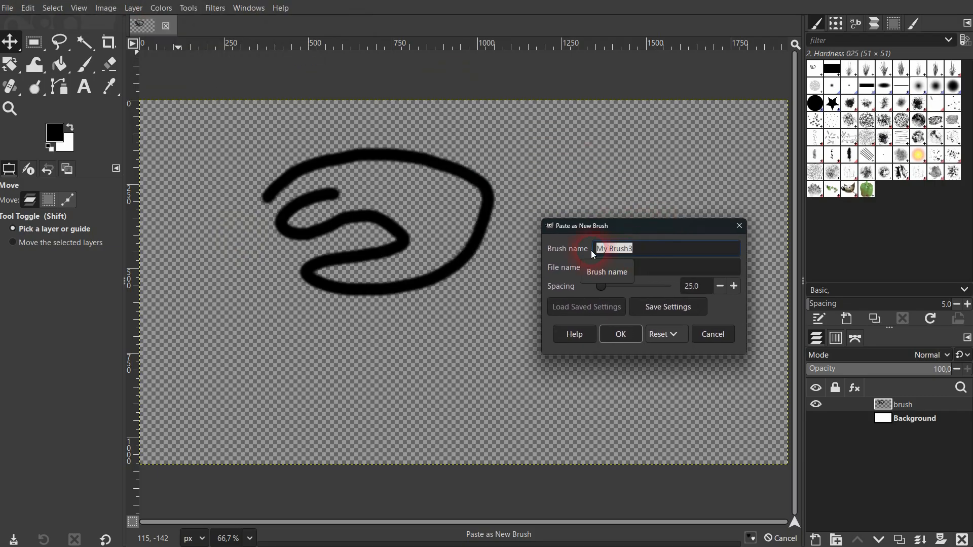
pyautogui.write('Brush ')
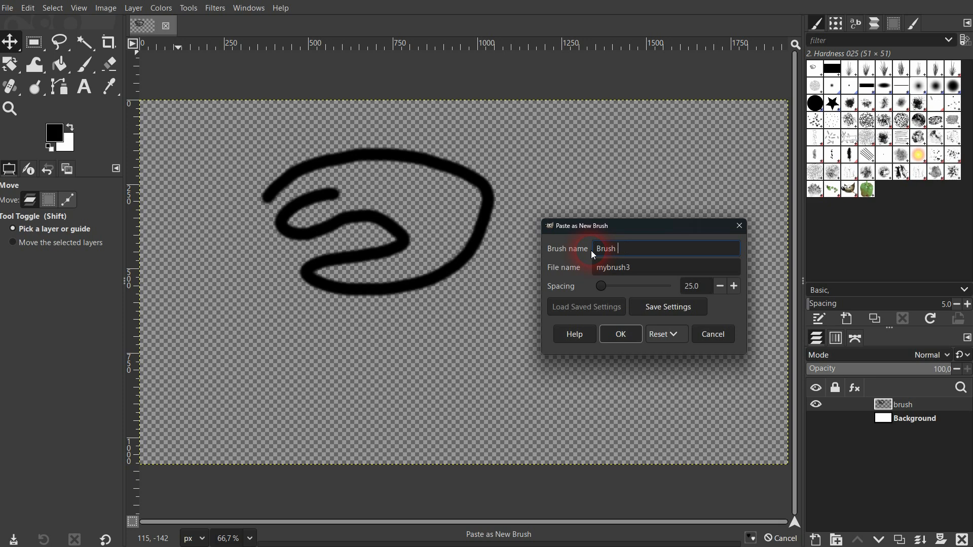
pyautogui.write('Tut')
pyautogui.press('BackSpace')
pyautogui.press('BackSpace')
pyautogui.press('BackSpace')
pyautogui.write('Tut Brush 11')
# Set the new brush's file name to Tut Brush 1 and its spacing to 25, then confirm
pyautogui.moveTo(653, 254); pyautogui.dragTo(584, 250)
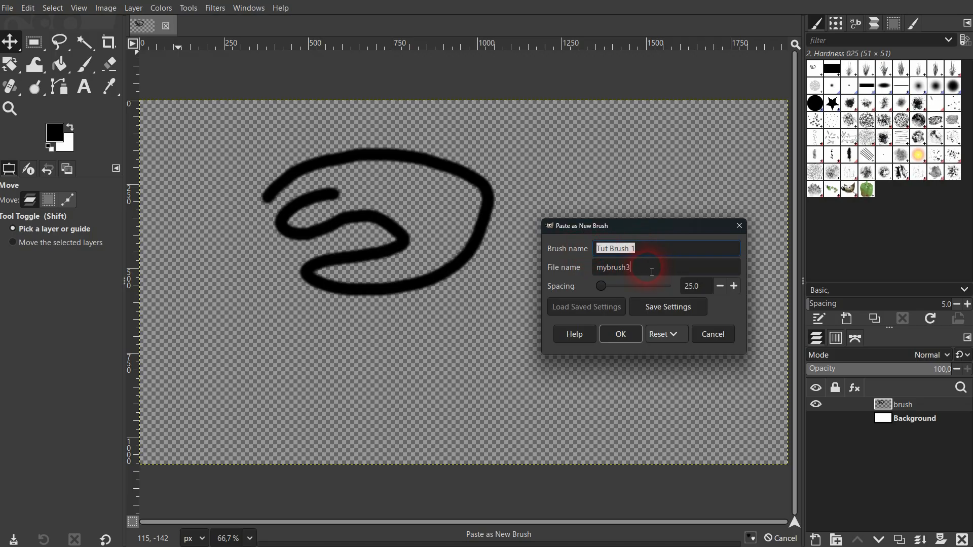
pyautogui.hotkey('ctrl', 'v')
pyautogui.moveTo(652, 272)
pyautogui.mouseDown()
pyautogui.moveTo(602, 268)
pyautogui.moveTo(631, 293)
pyautogui.mouseUp()
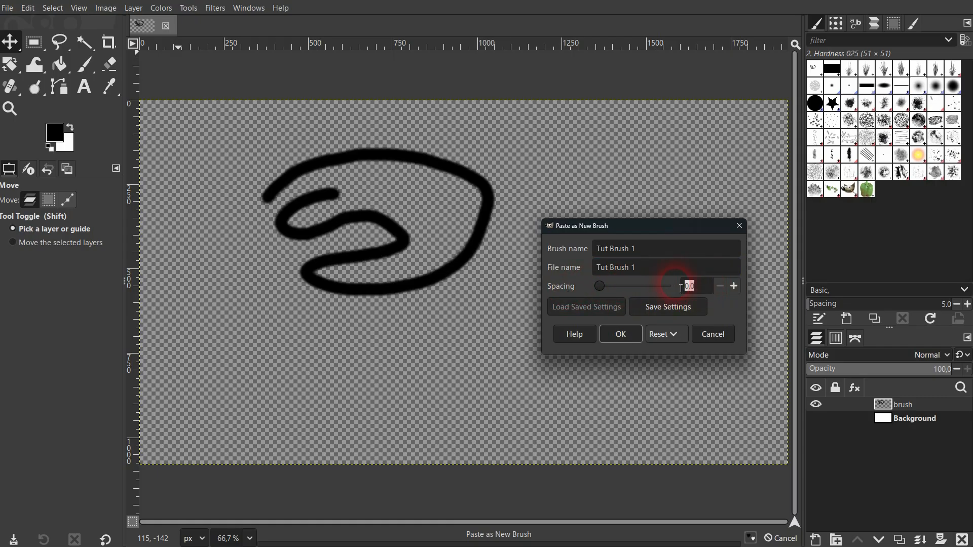
pyautogui.write('25')
pyautogui.click(652, 272)
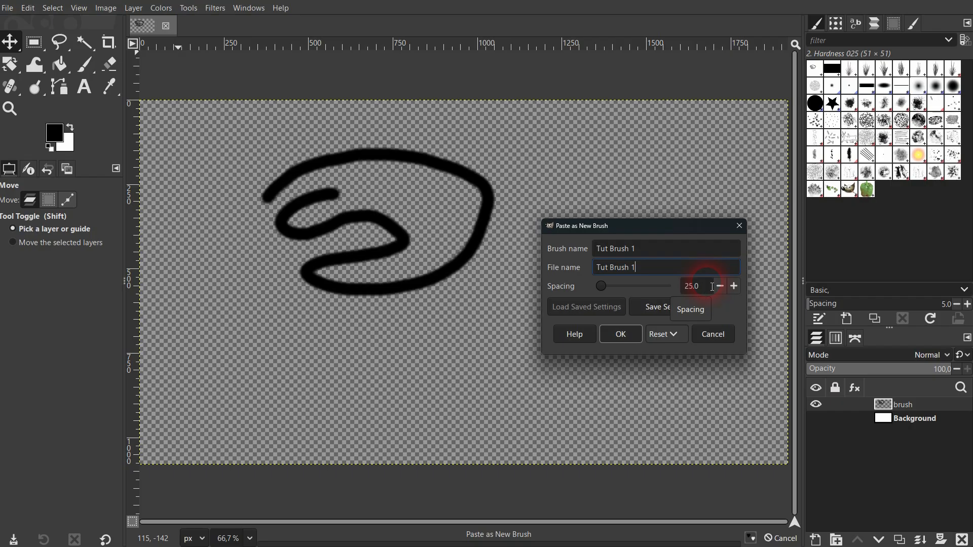
pyautogui.click(622, 336)
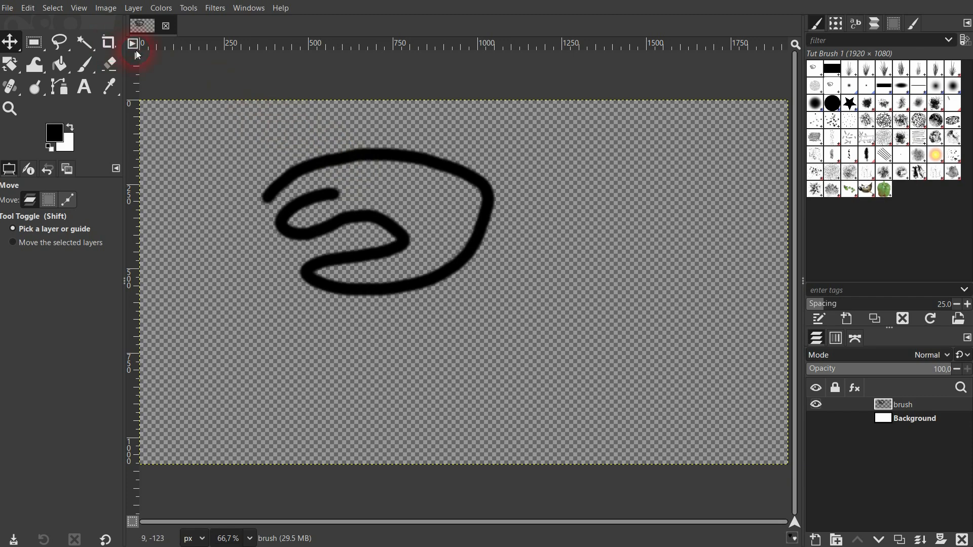
# Show the Background layer again and hide the brush layer
pyautogui.click(816, 418)
pyautogui.click(818, 404)
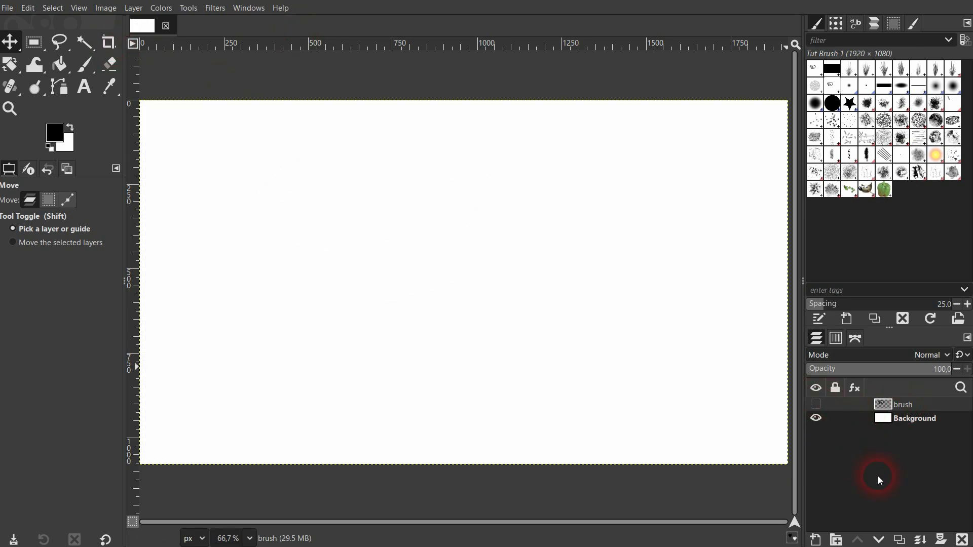
# Add a new transparent layer named tut brush 1
pyautogui.click(816, 539)
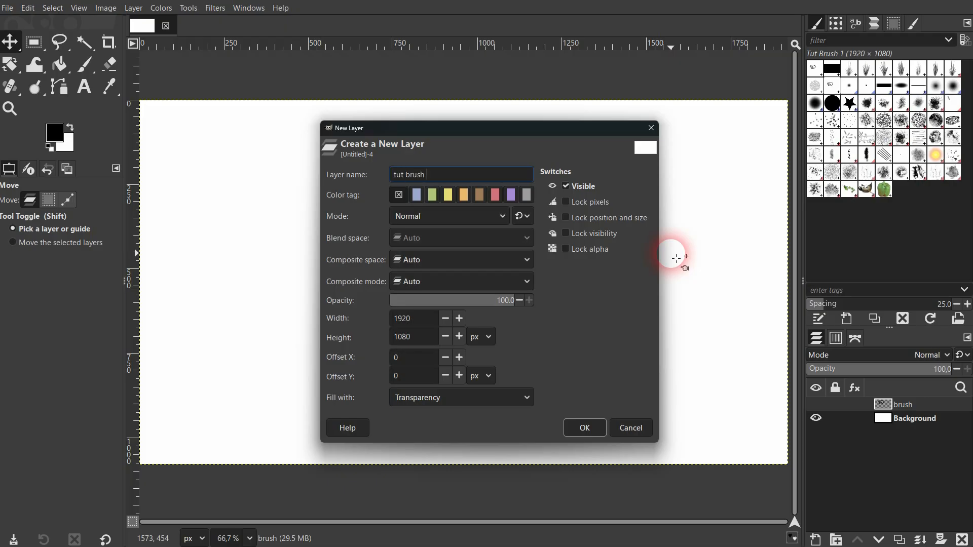
pyautogui.click(601, 427)
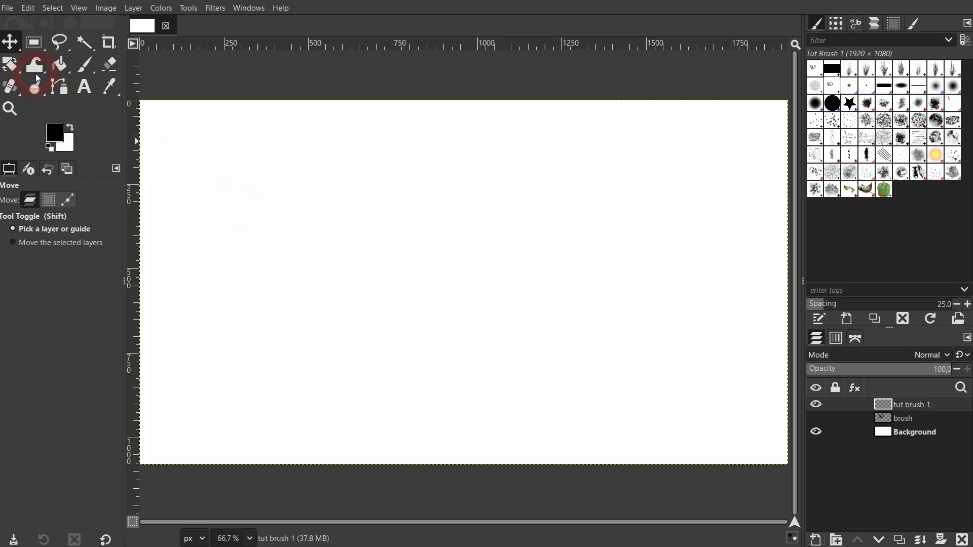
# Choose the Paintbrush with the Tut Brush 1 brush
pyautogui.click(89, 62)
pyautogui.click(9, 234)
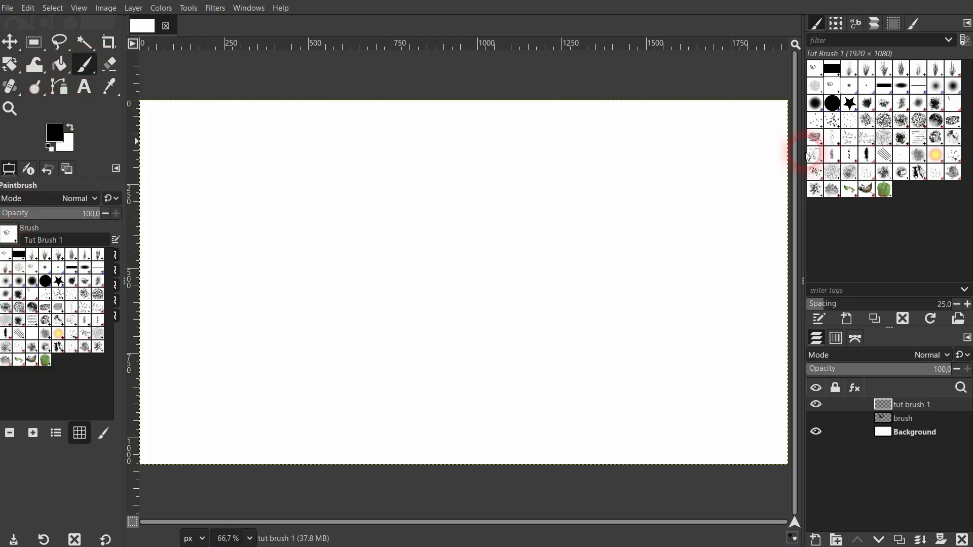
pyautogui.click(834, 90)
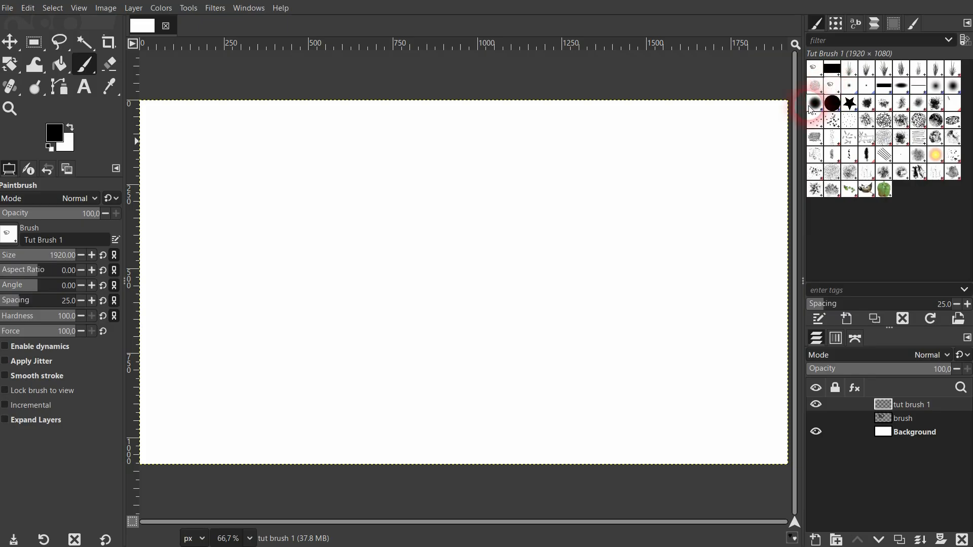
pyautogui.click(817, 103)
pyautogui.click(833, 105)
pyautogui.click(831, 90)
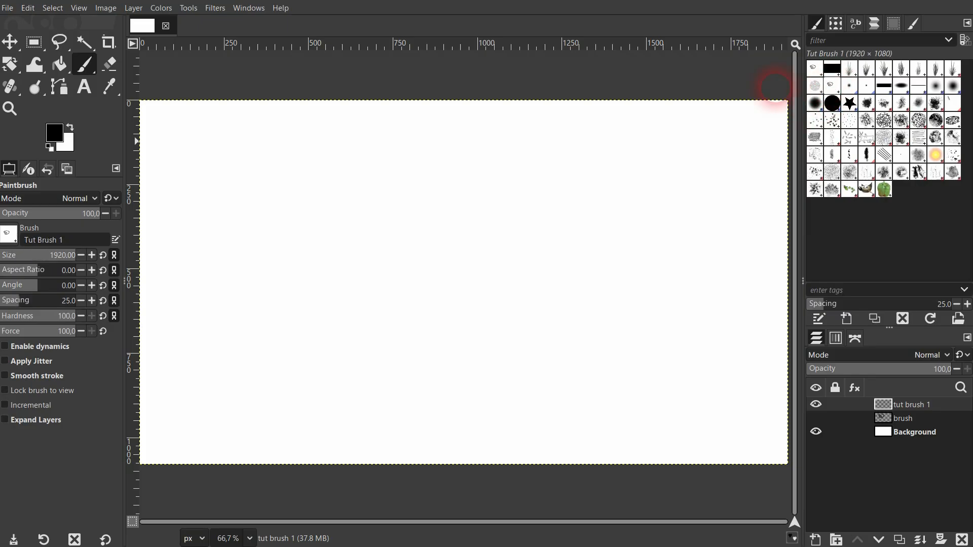
# Stamp Tut Brush 1 once on the canvas and undo the stamp
pyautogui.click(422, 273)
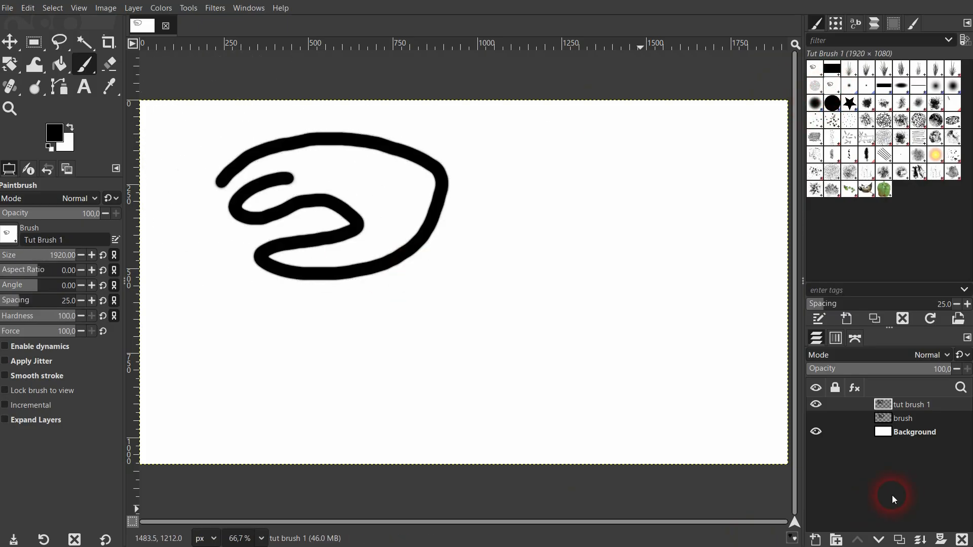
pyautogui.hotkey('ctrl', 'z')
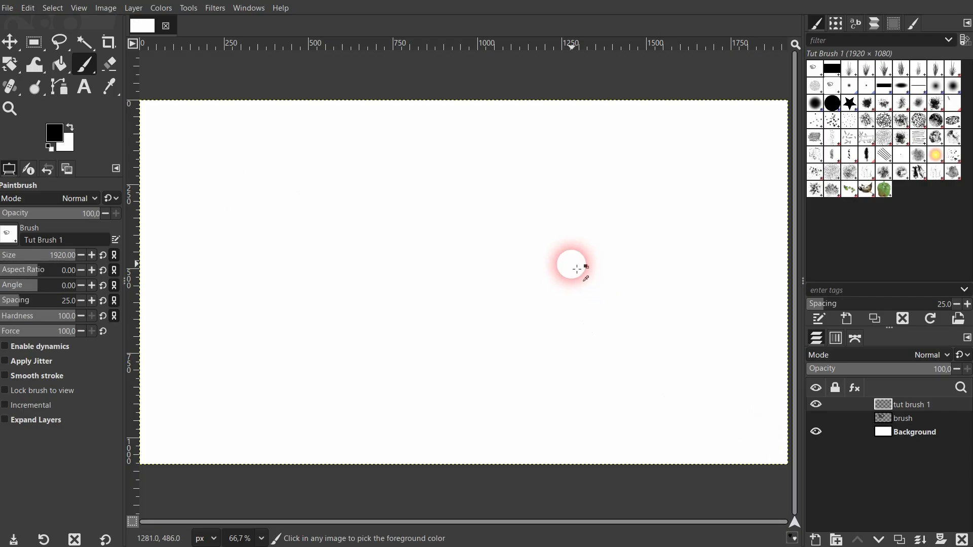
# Set the brush size to 83, paint a looping test stroke, and undo the test painting
pyautogui.click(16, 255)
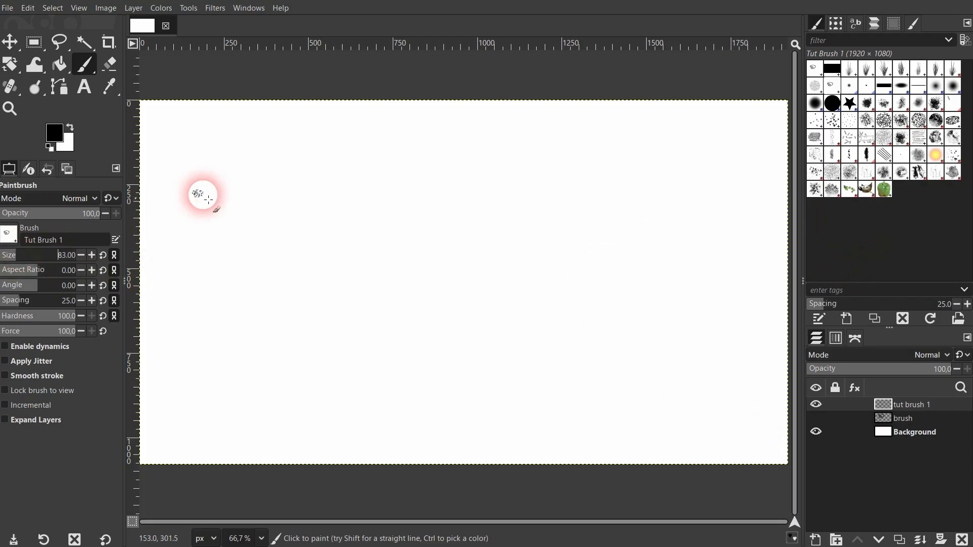
pyautogui.click(216, 150)
pyautogui.moveTo(255, 152)
pyautogui.mouseDown()
pyautogui.moveTo(380, 159)
pyautogui.moveTo(241, 209)
pyautogui.moveTo(487, 234)
pyautogui.moveTo(235, 311)
pyautogui.moveTo(566, 178)
pyautogui.moveTo(538, 133)
pyautogui.moveTo(326, 97)
pyautogui.moveTo(218, 141)
pyautogui.moveTo(238, 147)
pyautogui.mouseUp()
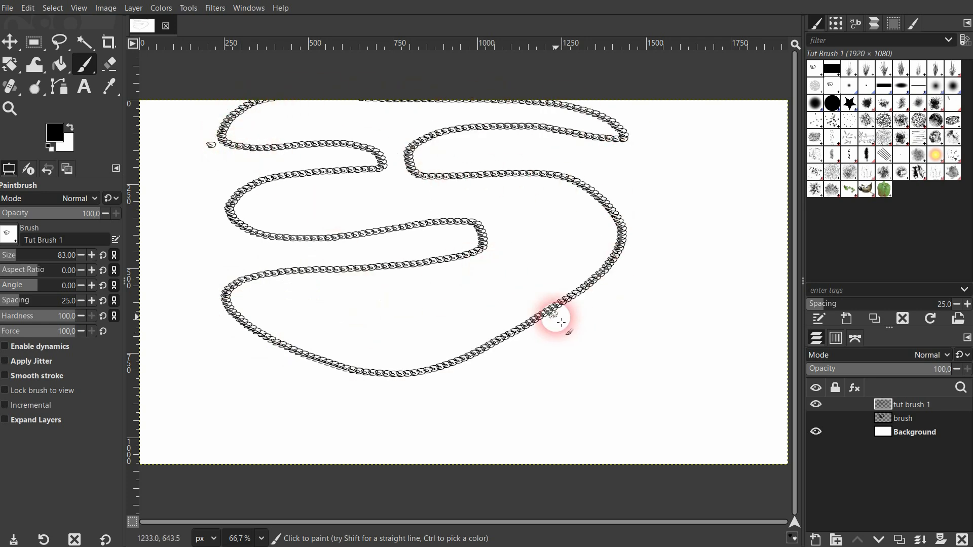
pyautogui.hotkey('ctrl', 'z')
pyautogui.hotkey('ctrl', 'z')
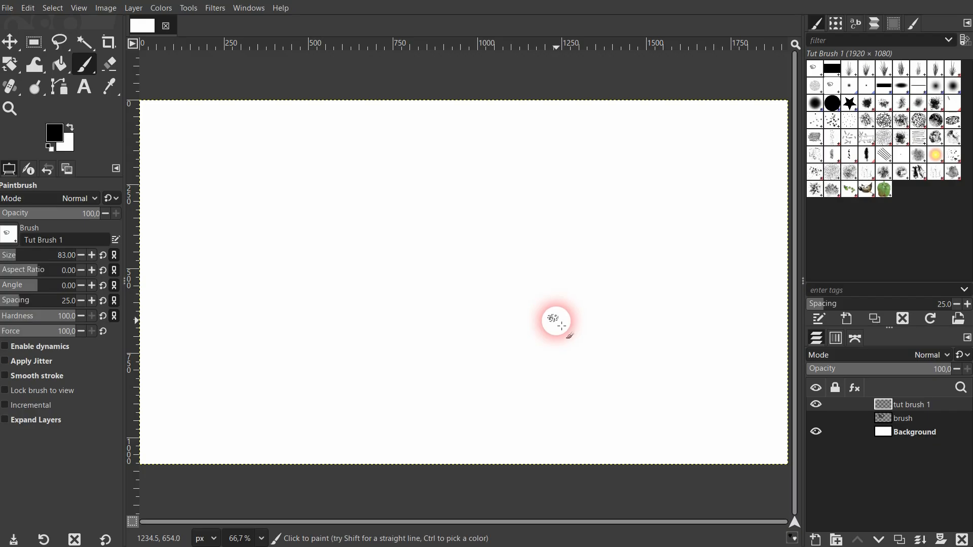
# Open Tut Brush 1 in the brush editor and set its spacing to 32.3
pyautogui.rightClick(831, 84)
pyautogui.click(856, 94)
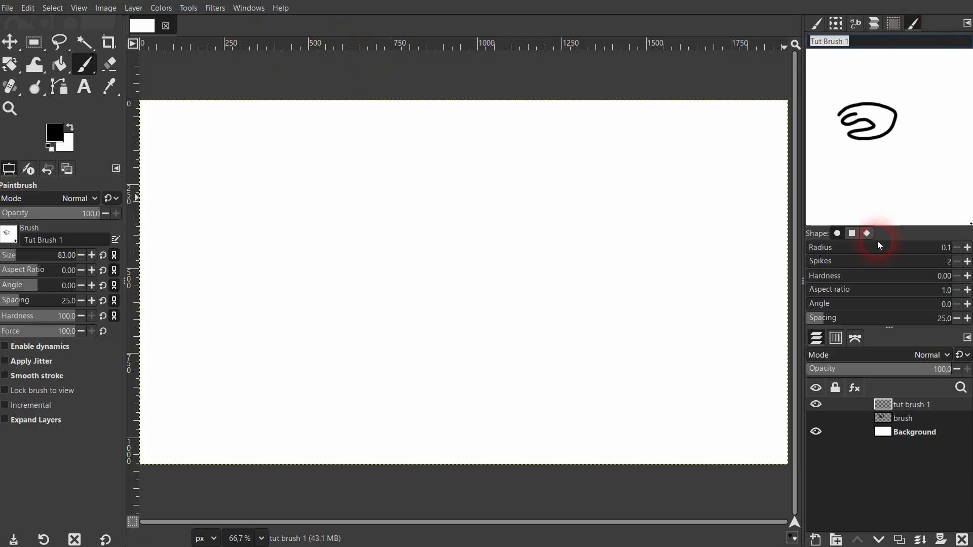
pyautogui.click(844, 319)
# Paint curving test strokes across the upper and middle parts of the canvas
pyautogui.moveTo(225, 141)
pyautogui.mouseDown()
pyautogui.moveTo(331, 152)
pyautogui.moveTo(617, 146)
pyautogui.mouseUp()
pyautogui.moveTo(219, 255); pyautogui.dragTo(545, 309)
# Paint another curving stroke in the lower right of the canvas
pyautogui.click(832, 318)
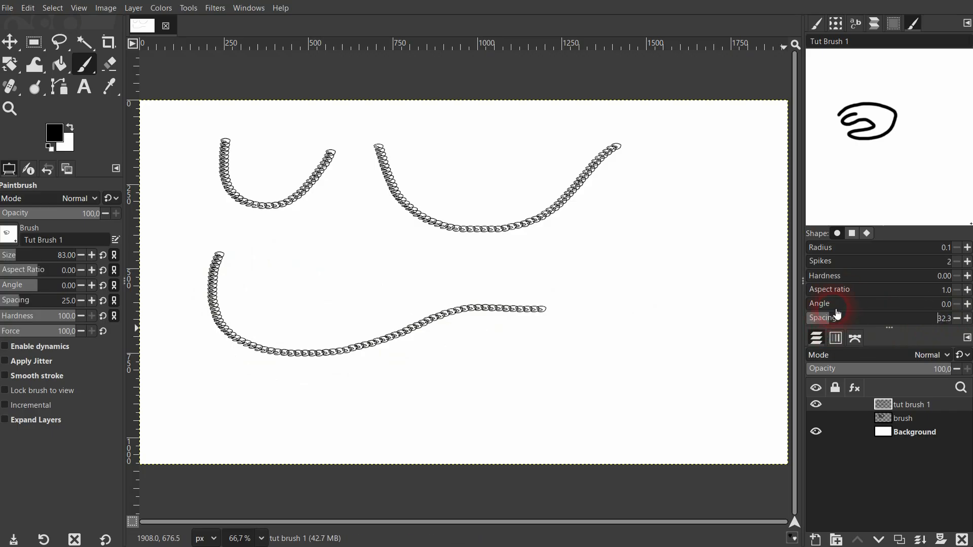
pyautogui.click(832, 304)
pyautogui.moveTo(608, 349)
pyautogui.mouseDown()
pyautogui.moveTo(702, 314)
pyautogui.moveTo(649, 295)
pyautogui.mouseUp()
# Try changing the brush angle in the editor and return to the brush list
pyautogui.moveTo(831, 305); pyautogui.dragTo(807, 305)
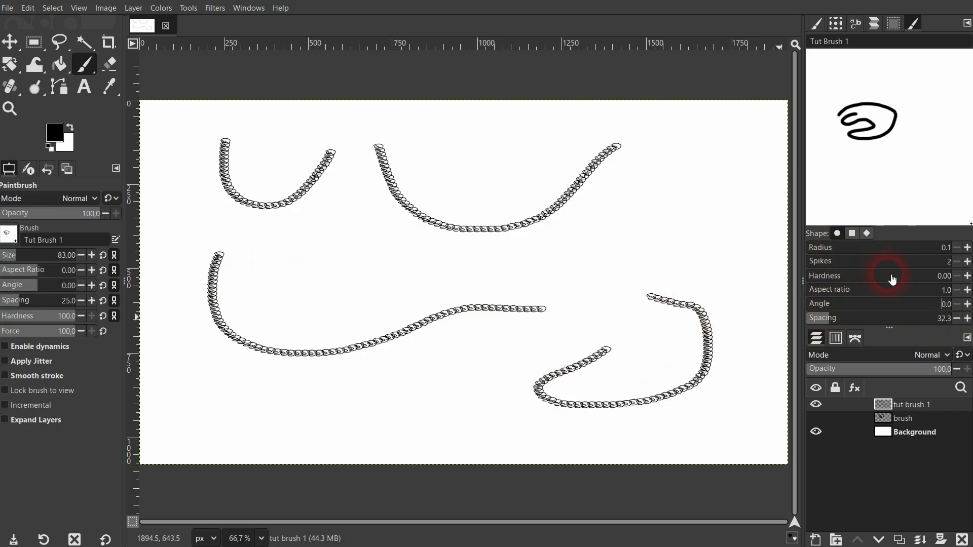
pyautogui.click(820, 28)
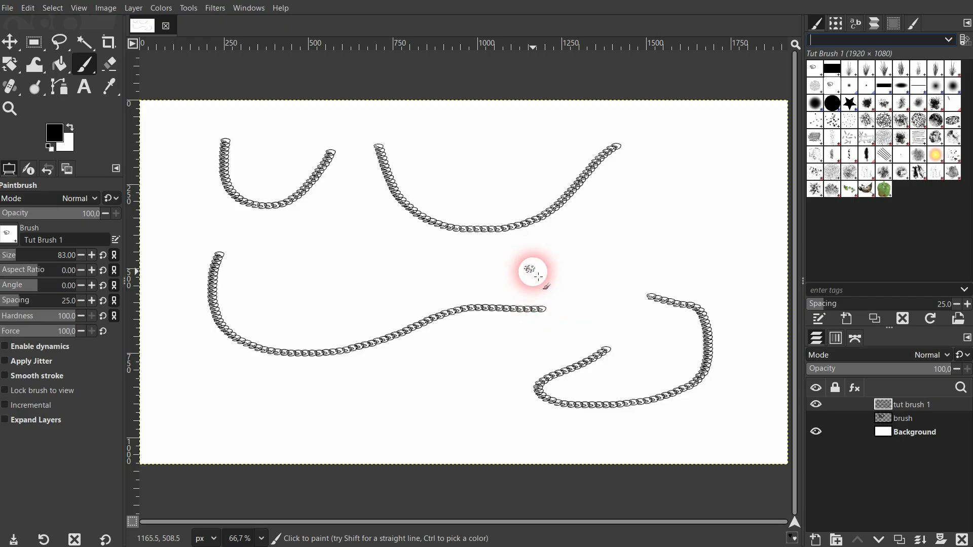
# Undo the three test strokes painted on the tut brush 1 layer
pyautogui.hotkey('ctrl', 'z')
pyautogui.hotkey('ctrl', 'z')
pyautogui.hotkey('ctrl', 'z')
pyautogui.hotkey('ctrl', 'z')
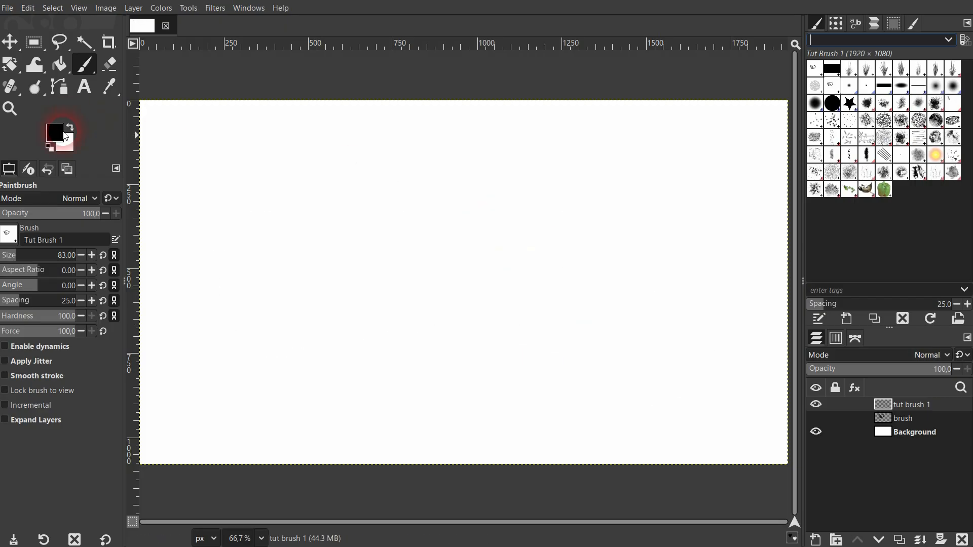
# Switch to the 2. Hardness 100 brush and paint a dot, a vertical bar and another dot in an exclamation shape
pyautogui.click(8, 235)
pyautogui.click(45, 280)
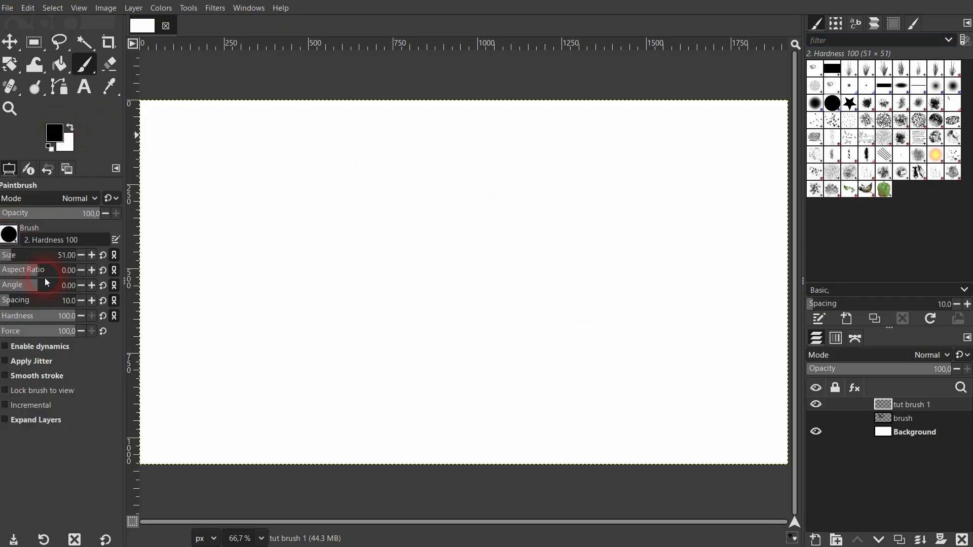
pyautogui.click(278, 157)
pyautogui.moveTo(278, 213); pyautogui.dragTo(278, 299)
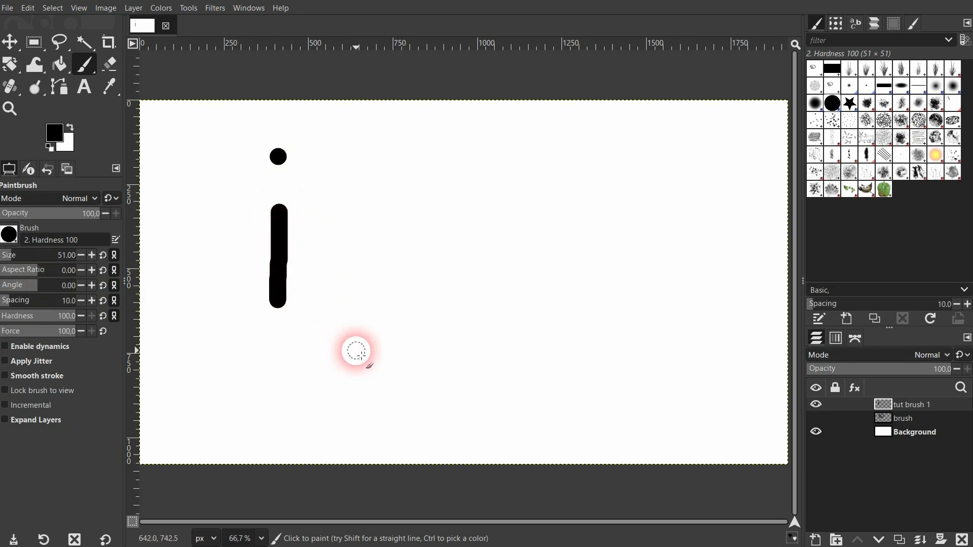
pyautogui.click(272, 351)
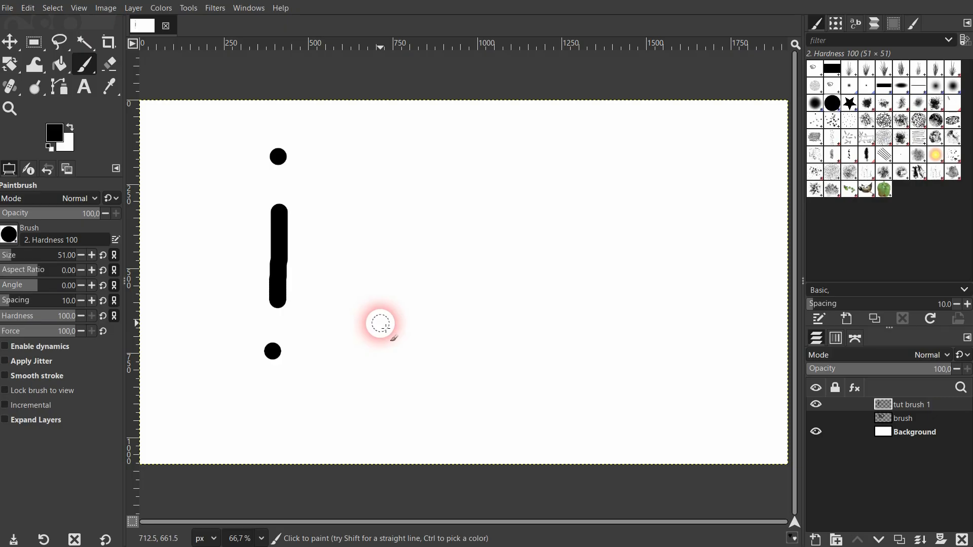
# Hide the Background layer and copy the painted layer
pyautogui.click(10, 42)
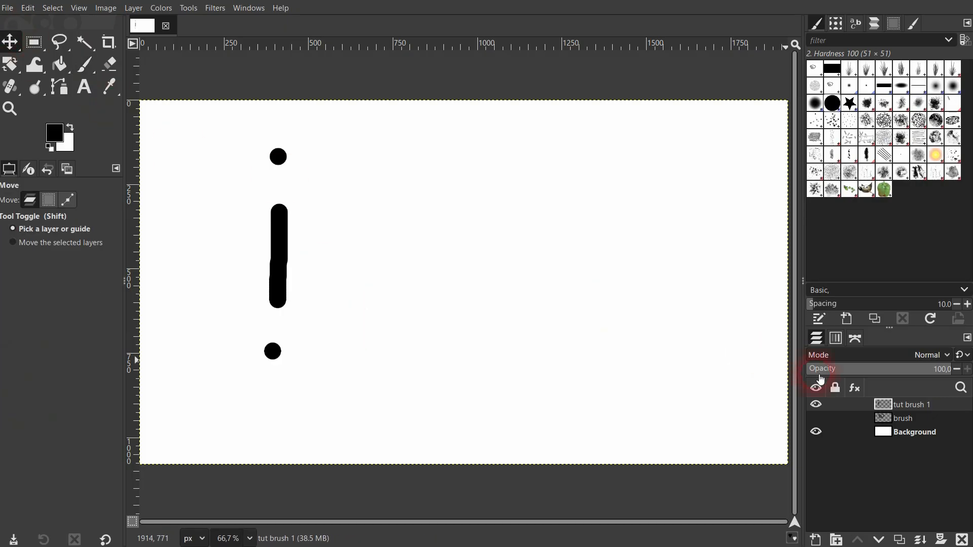
pyautogui.click(816, 432)
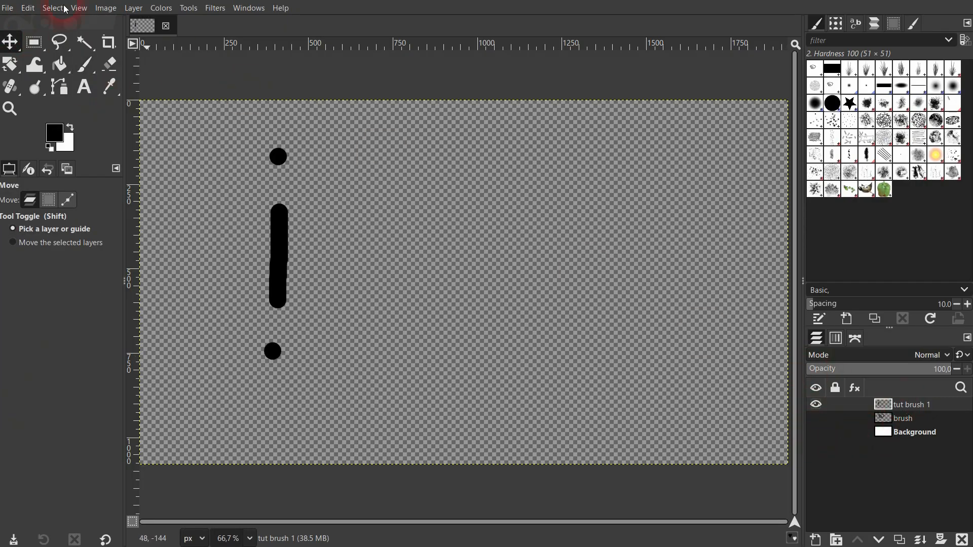
pyautogui.click(31, 8)
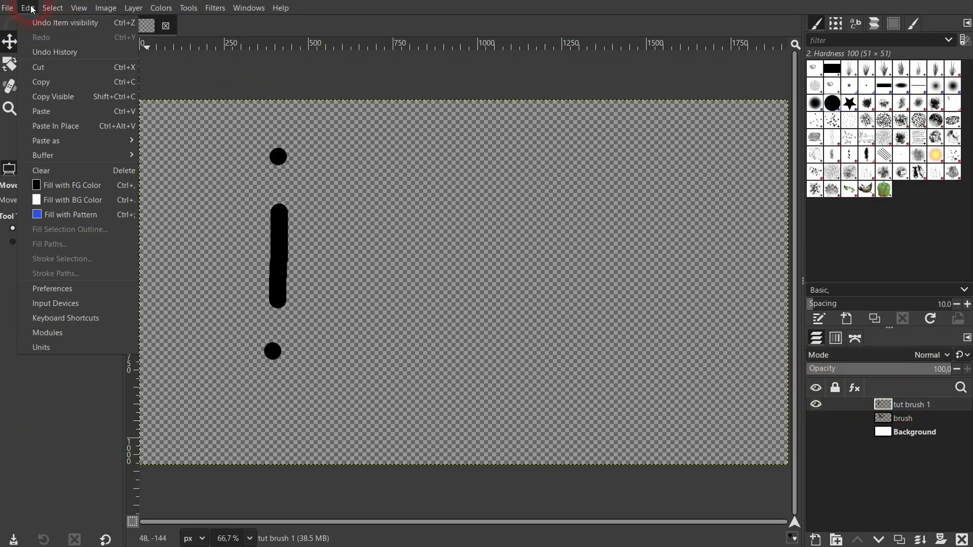
pyautogui.click(51, 82)
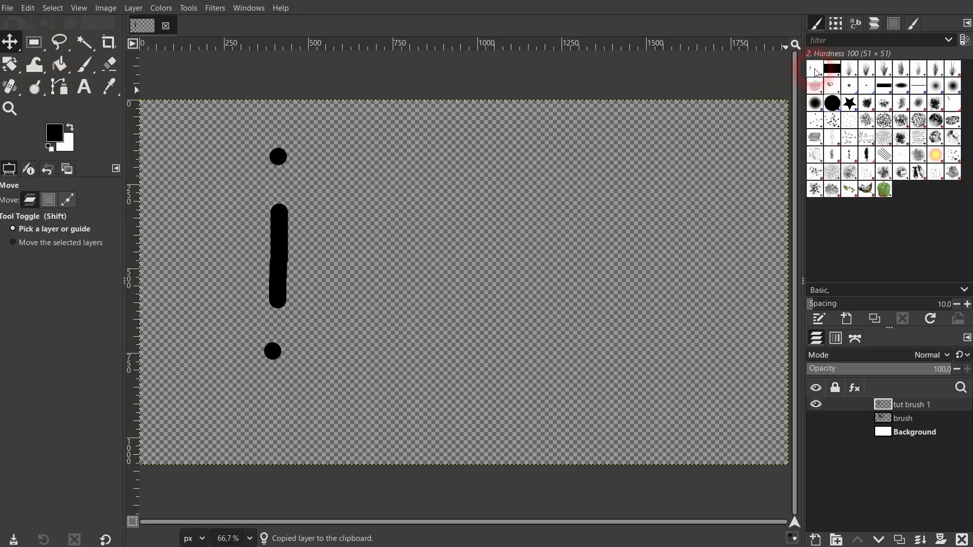
# Paste the copy as a new brush with brush name and file name Tut Brush 2
pyautogui.click(27, 8)
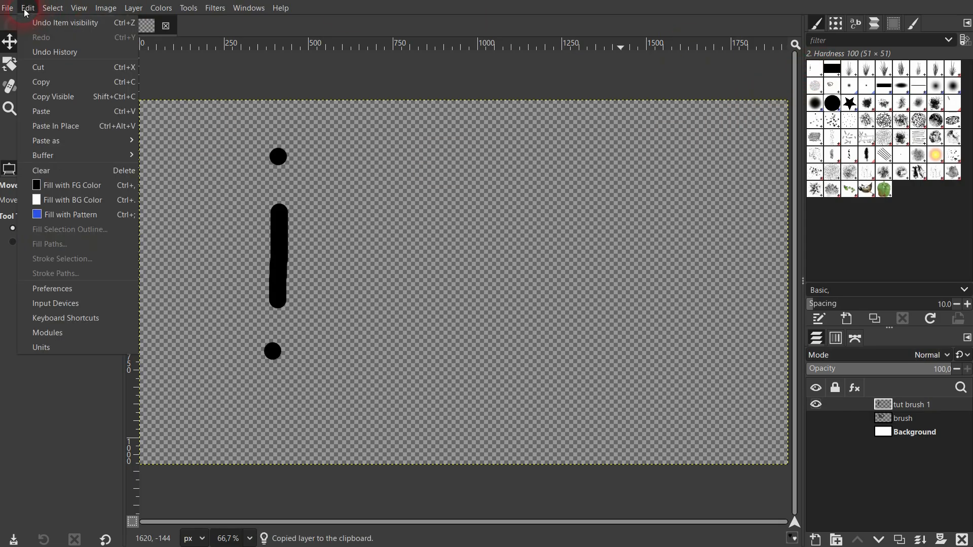
pyautogui.moveTo(93, 143)
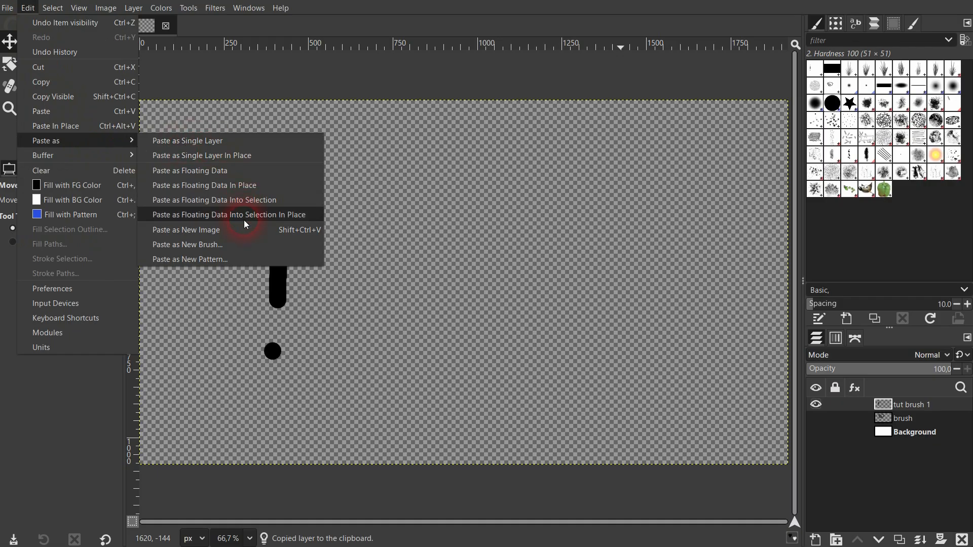
pyautogui.click(245, 244)
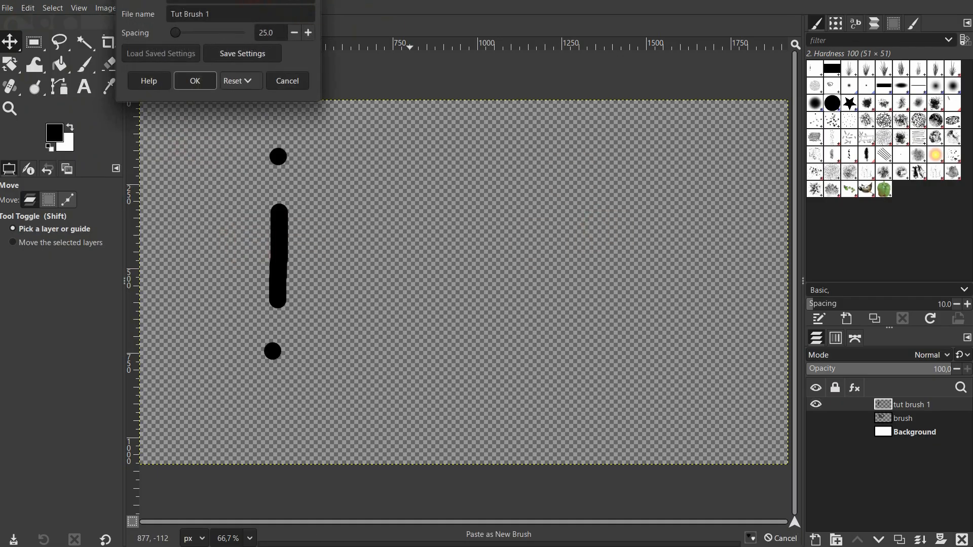
pyautogui.click(634, 211)
pyautogui.press('BackSpace')
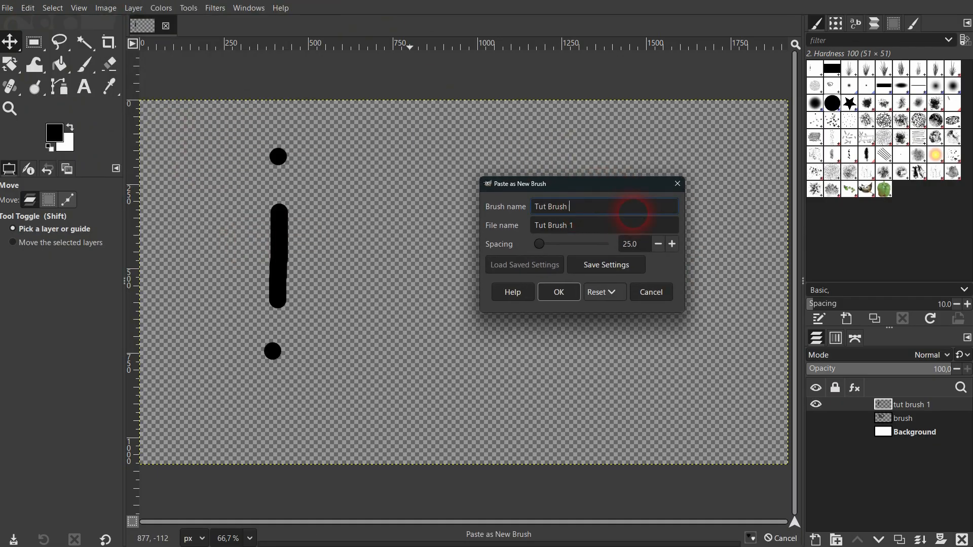
pyautogui.click(621, 226)
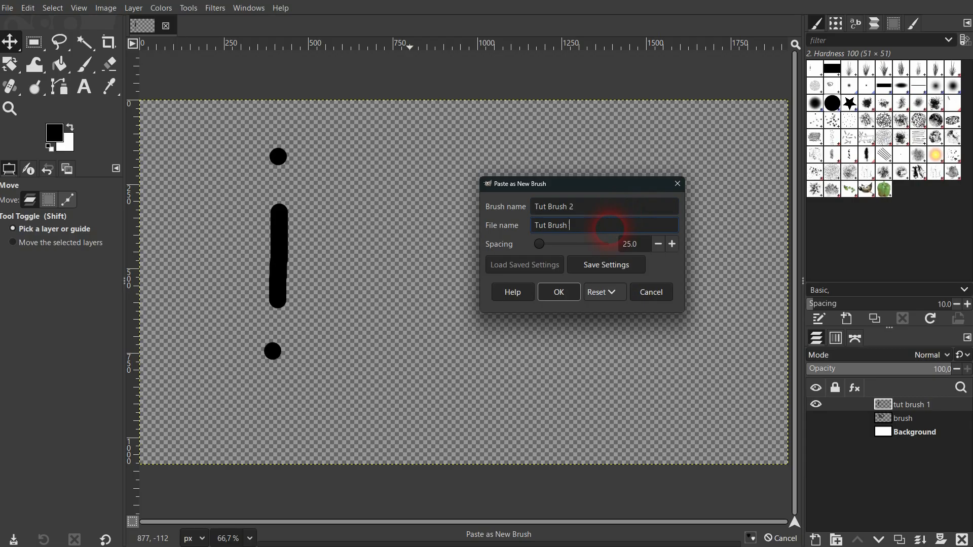
pyautogui.click(559, 292)
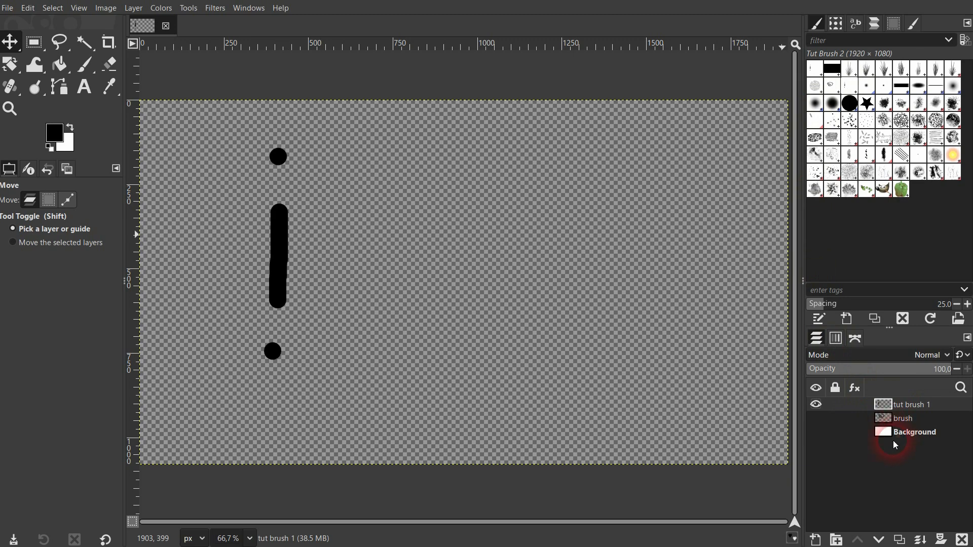
# Add a new transparent layer named tut brush 2, hide tut brush 1 and show the Background layer again
pyautogui.click(816, 540)
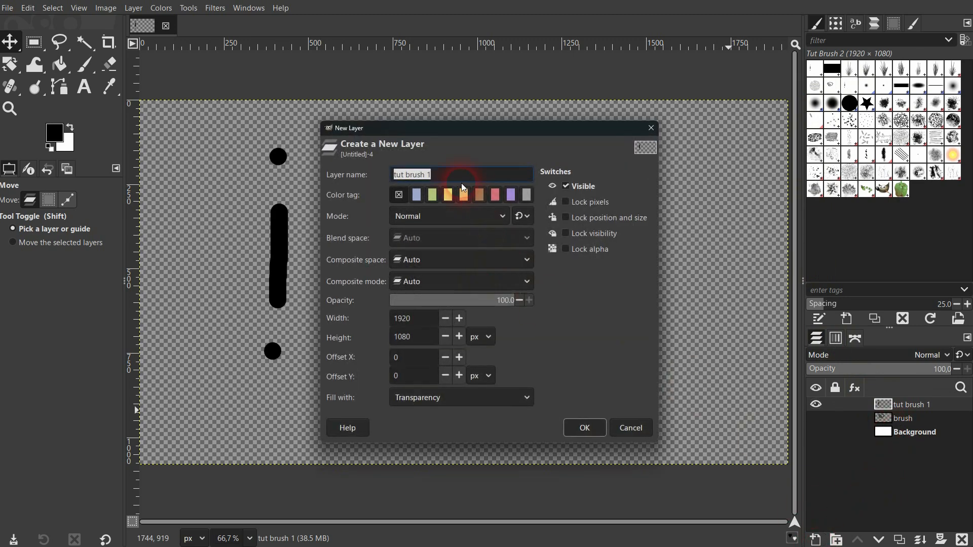
pyautogui.click(459, 177)
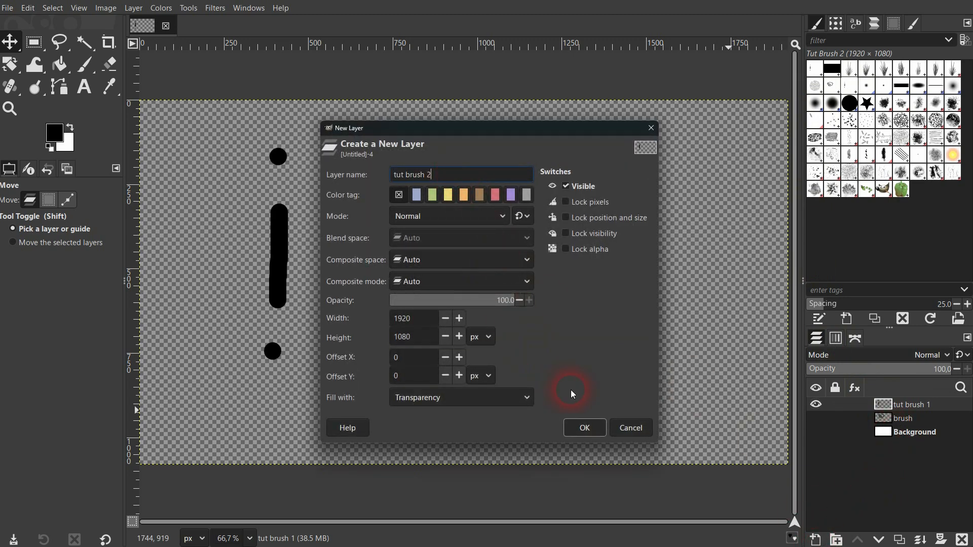
pyautogui.write('2')
pyautogui.click(586, 429)
pyautogui.click(816, 419)
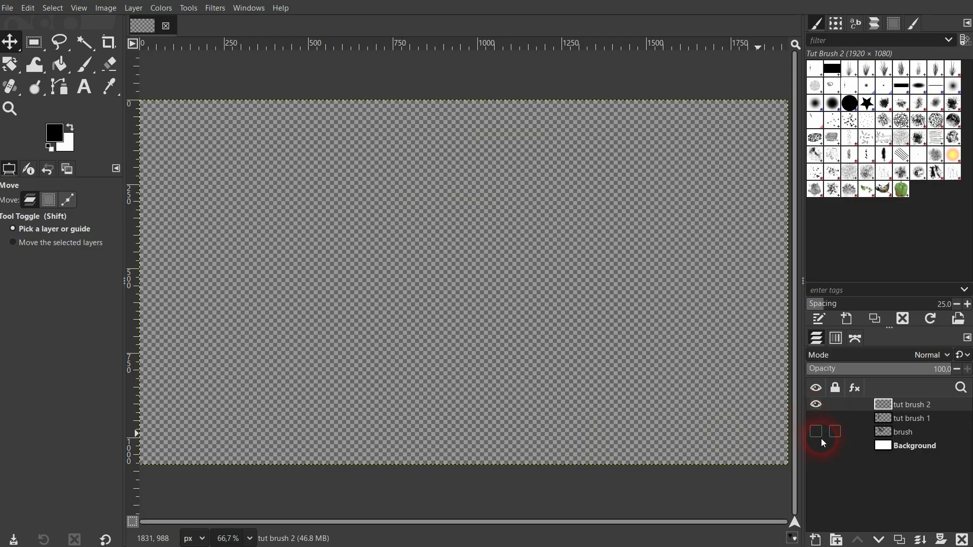
pyautogui.click(816, 445)
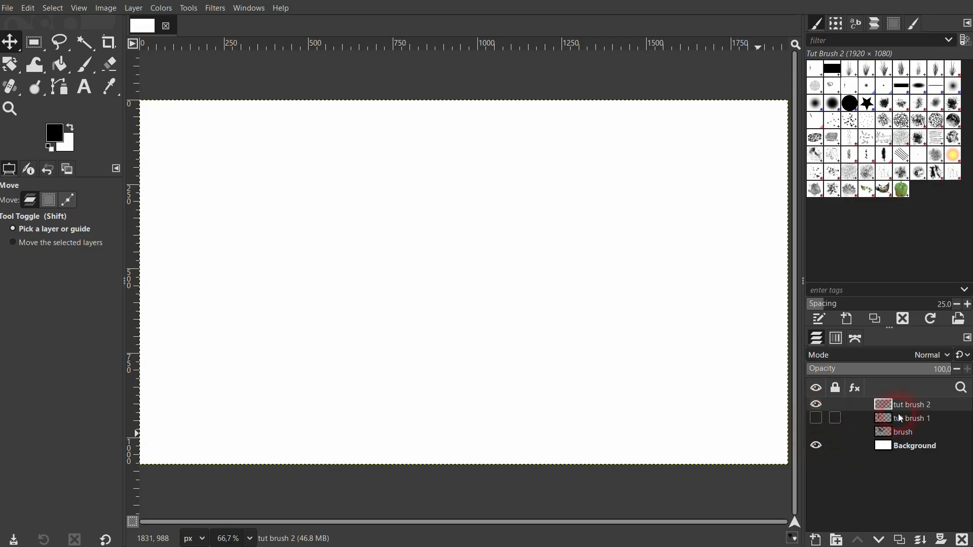
# Select the Paintbrush with Tut Brush 2 and set the brush size to 236
pyautogui.click(83, 68)
pyautogui.click(849, 103)
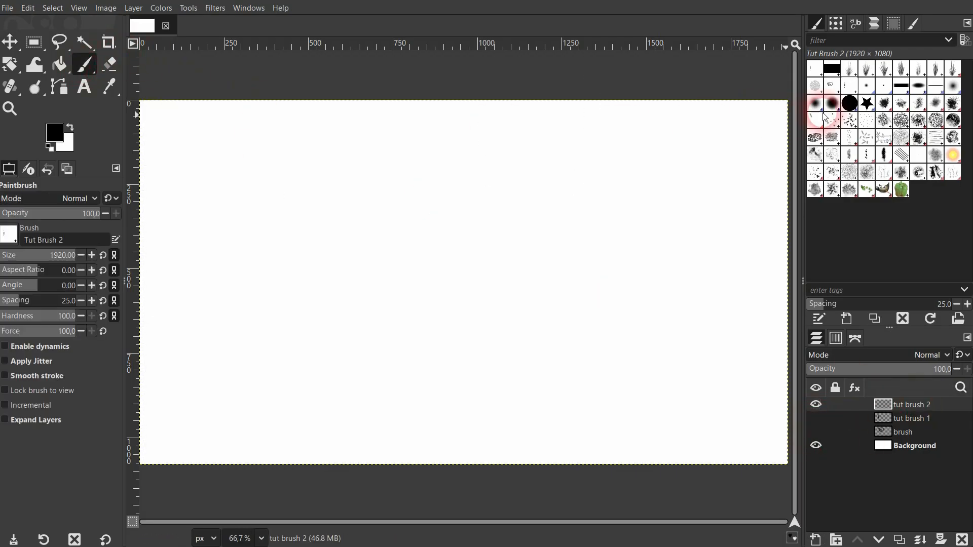
pyautogui.click(833, 87)
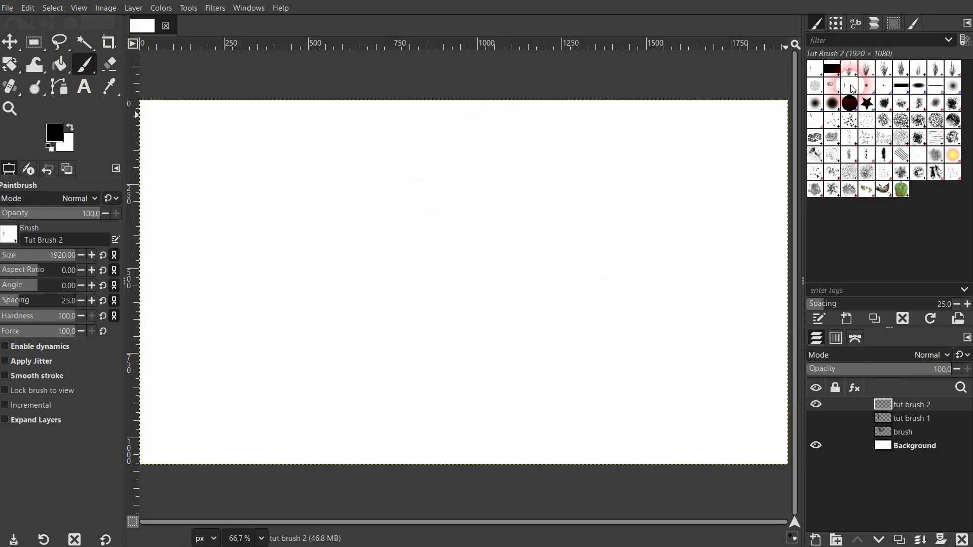
pyautogui.click(24, 257)
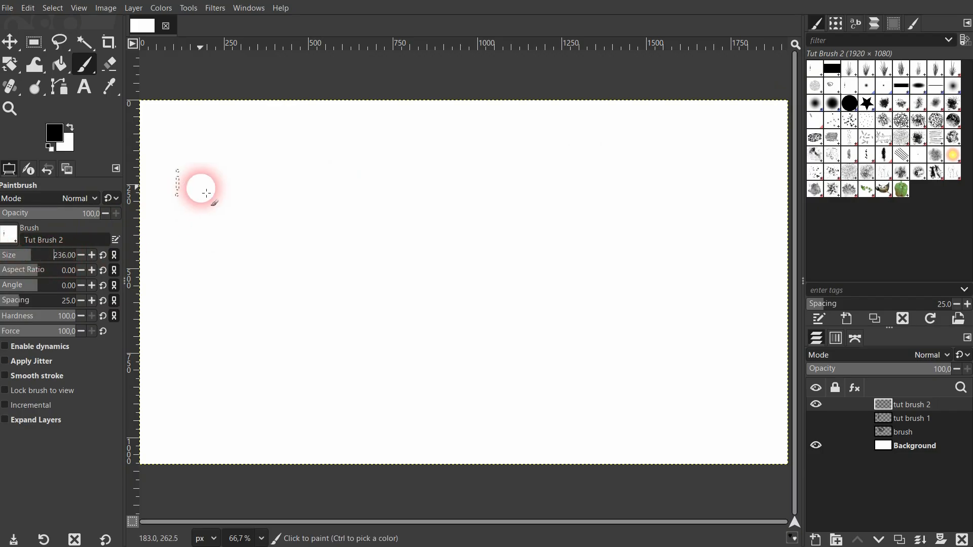
# Paint a long winding test stroke across the canvas with Tut Brush 2 and open the brush in the editor
pyautogui.click(215, 154)
pyautogui.moveTo(236, 144)
pyautogui.mouseDown()
pyautogui.moveTo(590, 175)
pyautogui.moveTo(346, 203)
pyautogui.moveTo(256, 252)
pyautogui.moveTo(417, 314)
pyautogui.moveTo(621, 291)
pyautogui.moveTo(515, 340)
pyautogui.moveTo(316, 383)
pyautogui.moveTo(362, 429)
pyautogui.moveTo(693, 346)
pyautogui.moveTo(733, 256)
pyautogui.moveTo(564, 109)
pyautogui.mouseUp()
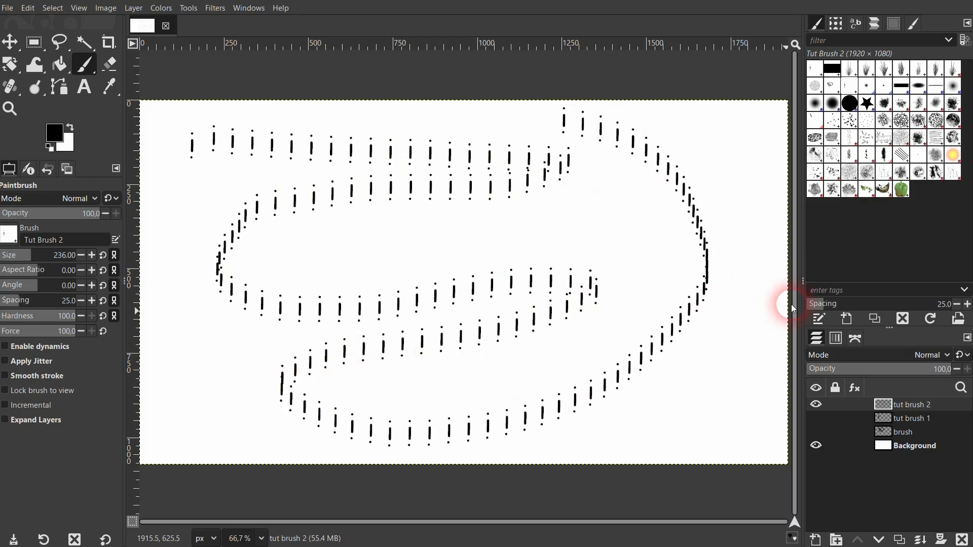
pyautogui.click(912, 23)
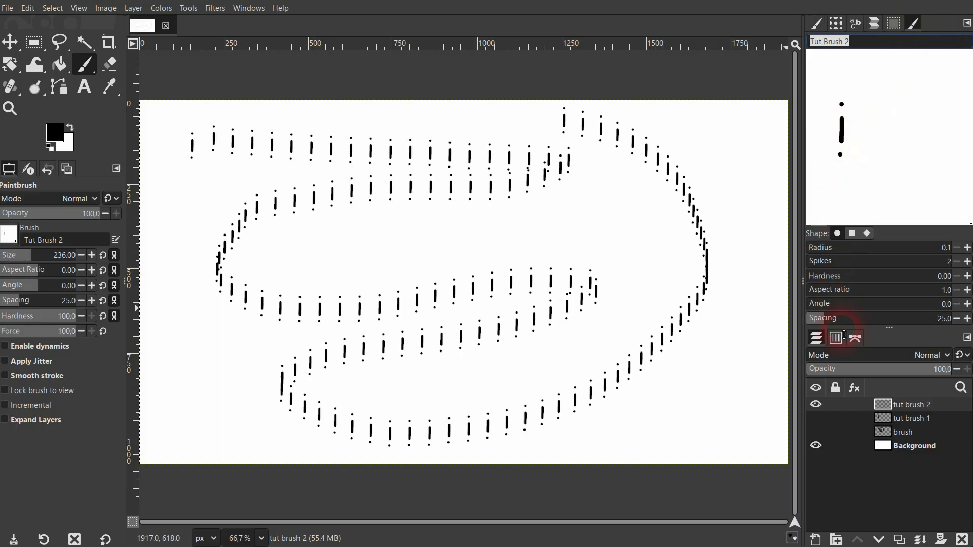